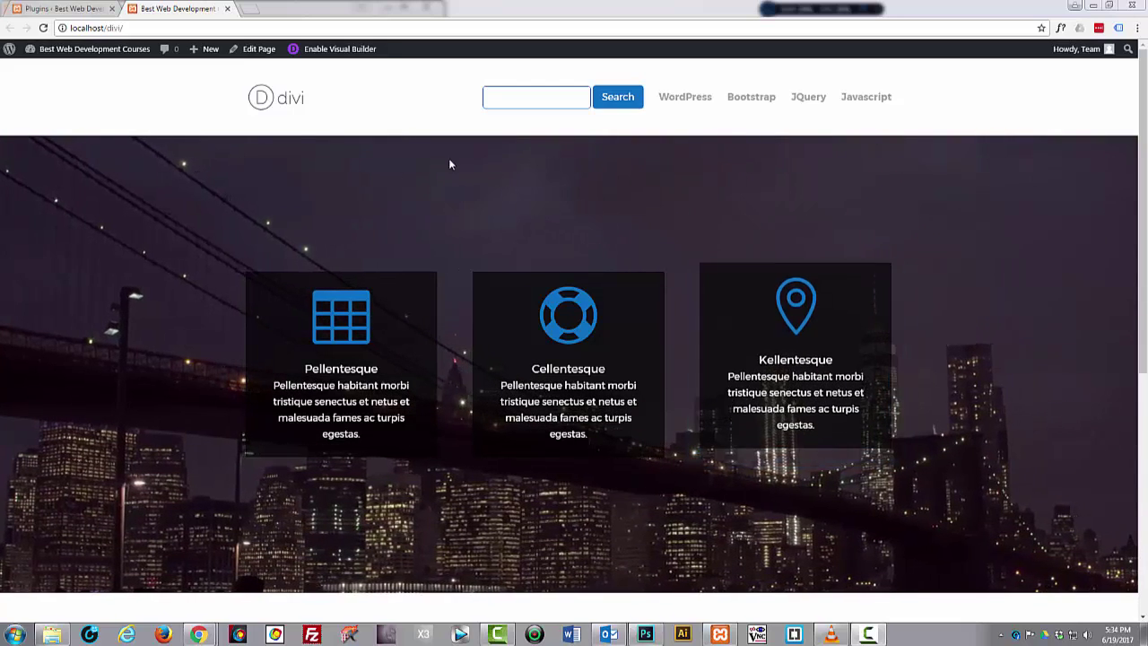
# Go from the homepage to the Dashboard and open Divi Theme Options.
pyautogui.click(29, 52)
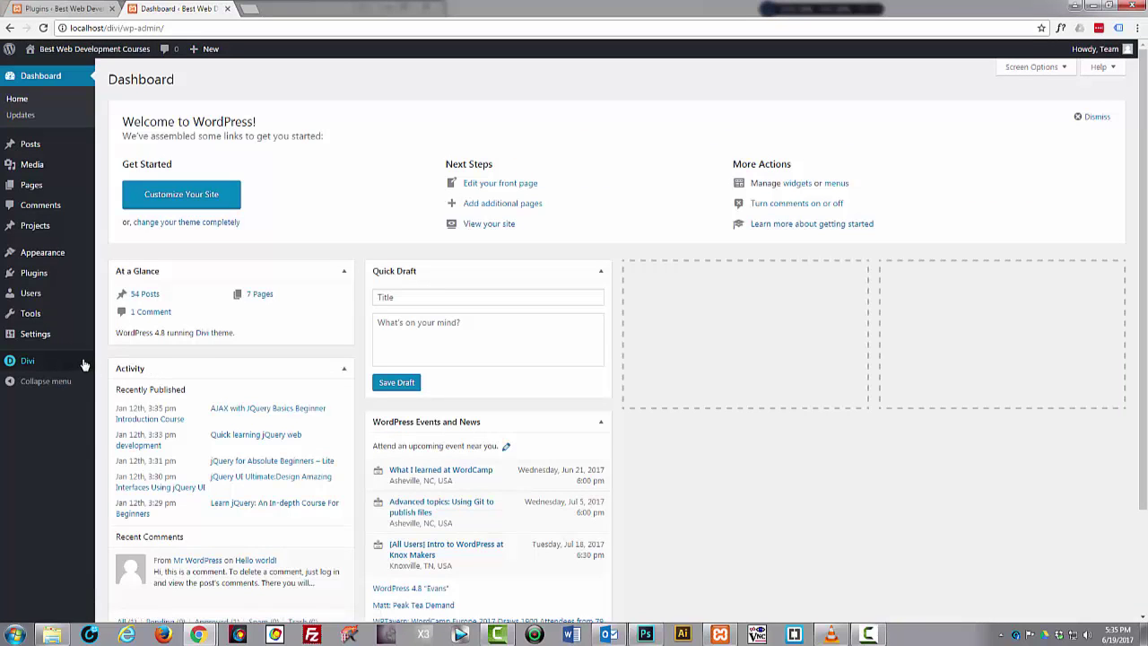
pyautogui.moveTo(75, 365)
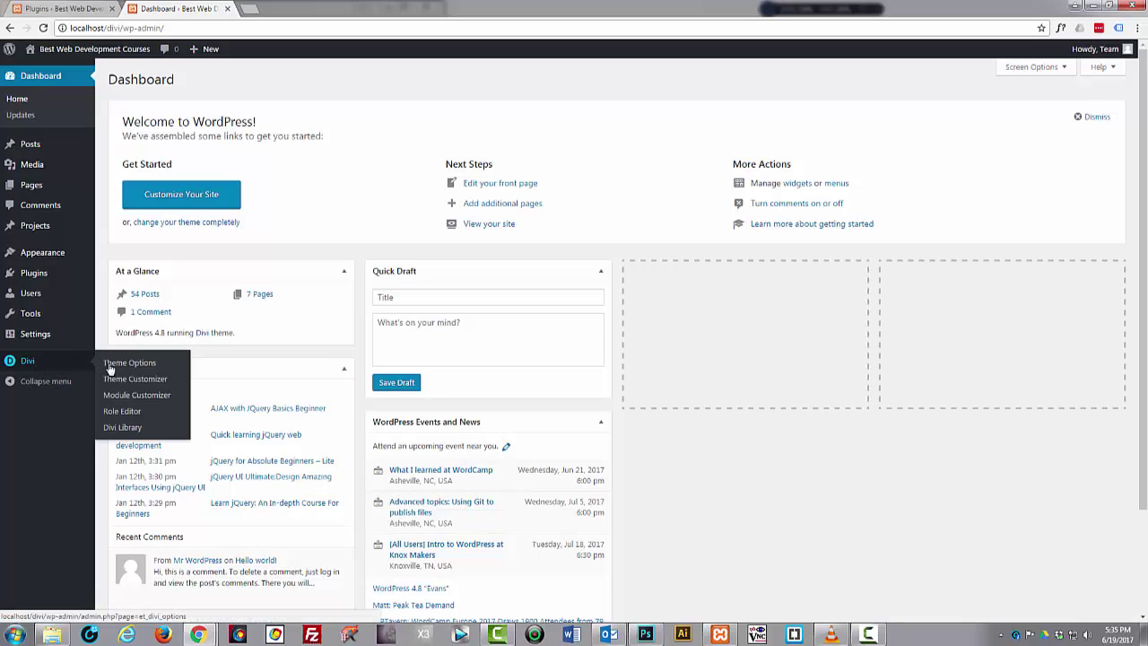
pyautogui.click(117, 368)
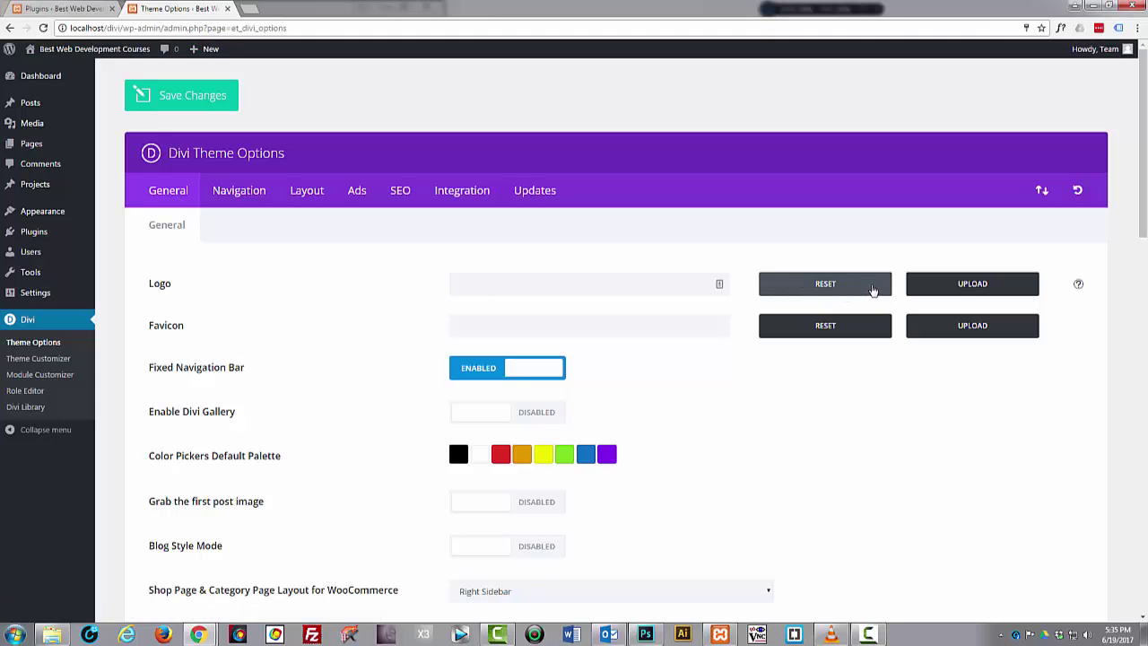
# Upload logo-55.png as the Divi logo, save the theme options, and view the homepage.
pyautogui.click(958, 287)
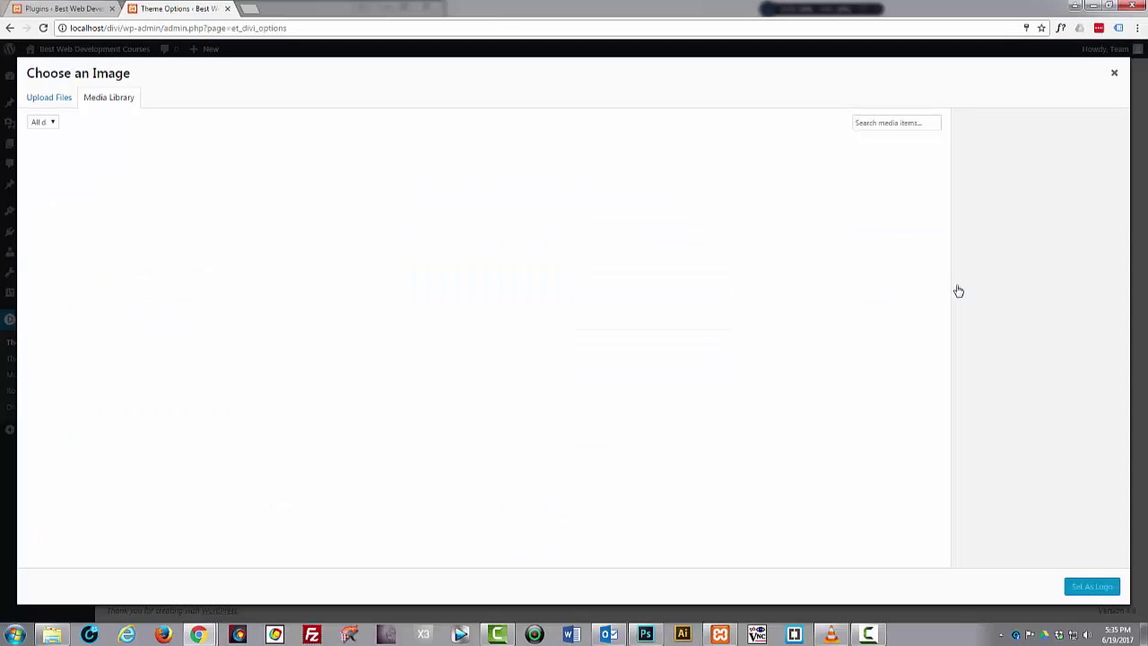
pyautogui.moveTo(1147, 305); pyautogui.dragTo(116, 211)
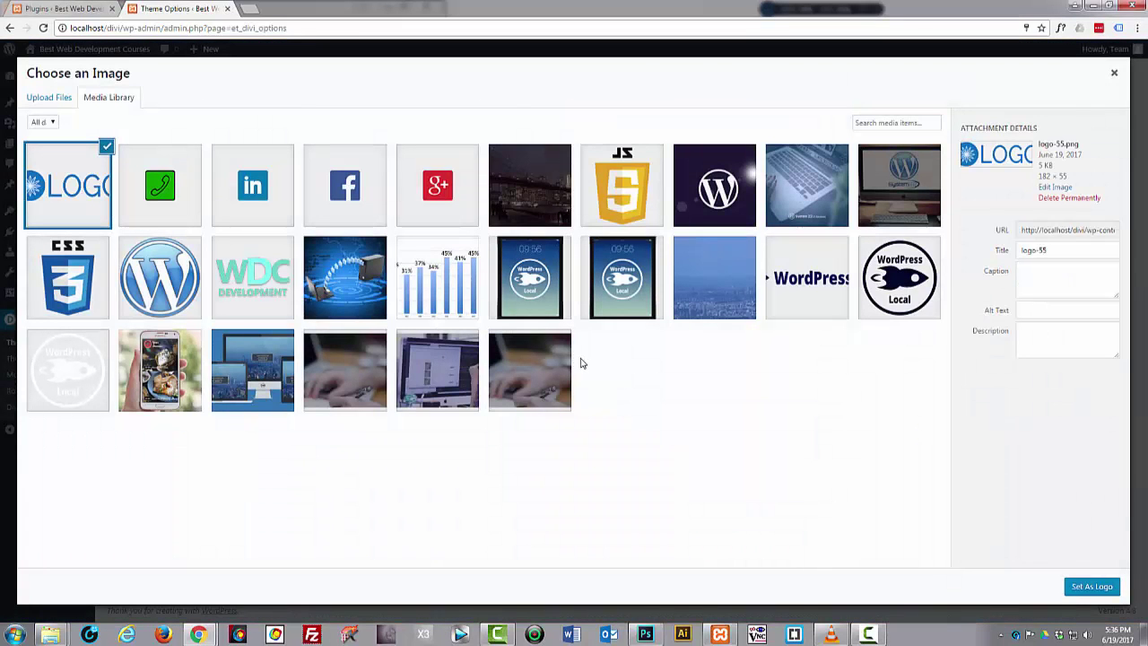
pyautogui.click(1085, 588)
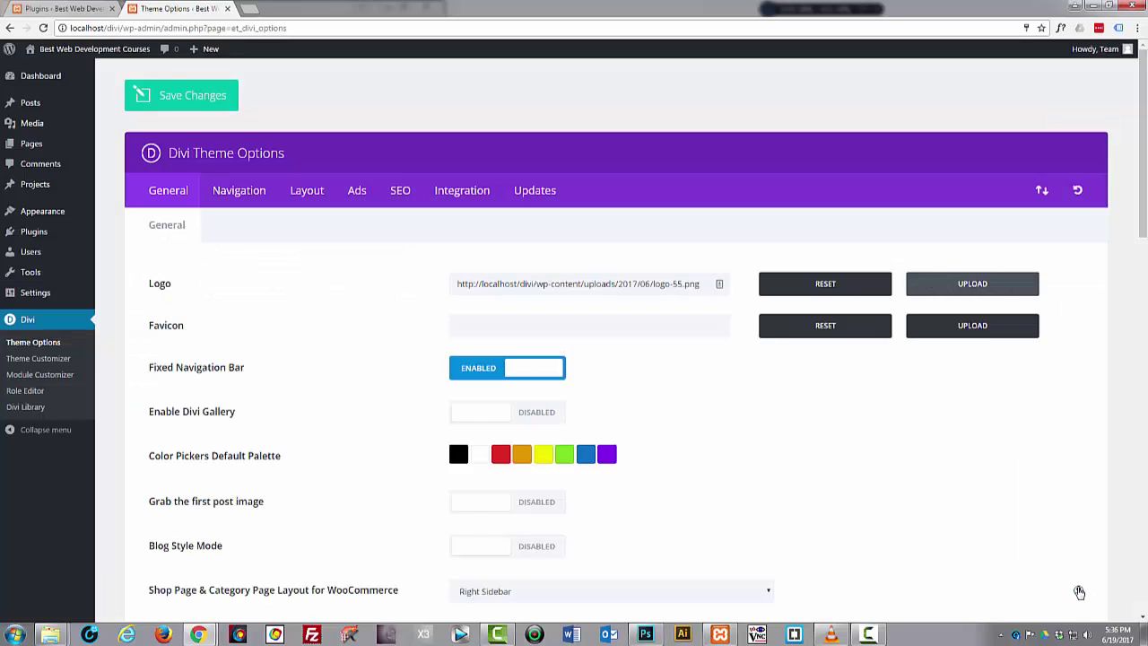
pyautogui.click(176, 101)
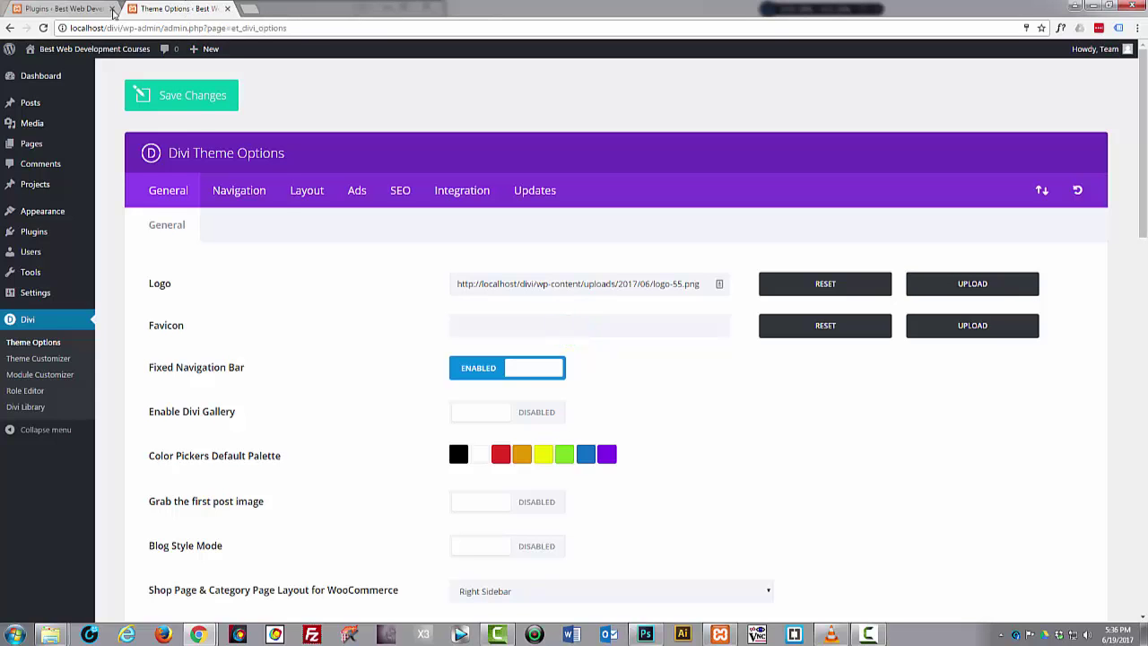
pyautogui.click(90, 49)
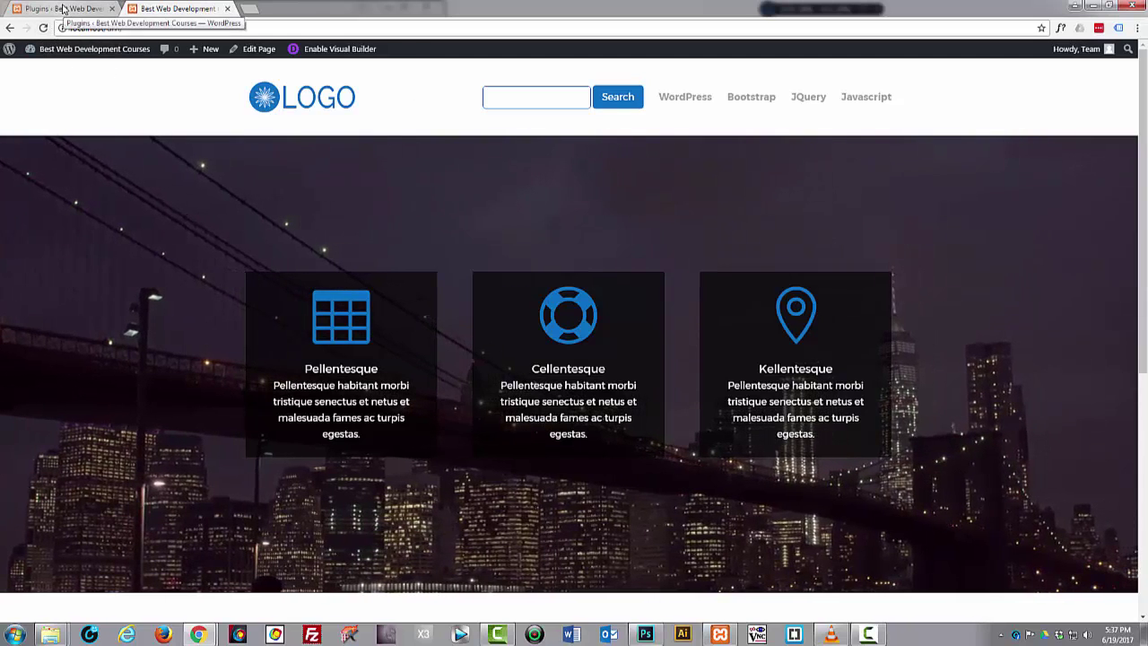
# After checking the new logo in the homepage header, return to the admin Dashboard.
pyautogui.click(34, 51)
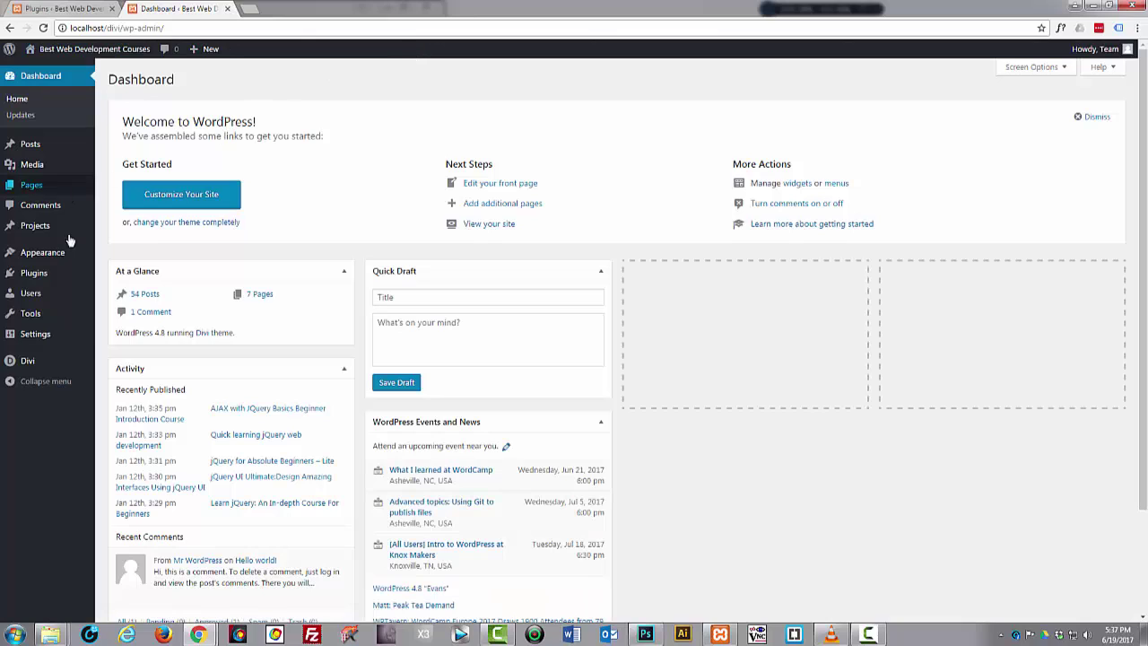
pyautogui.moveTo(67, 259)
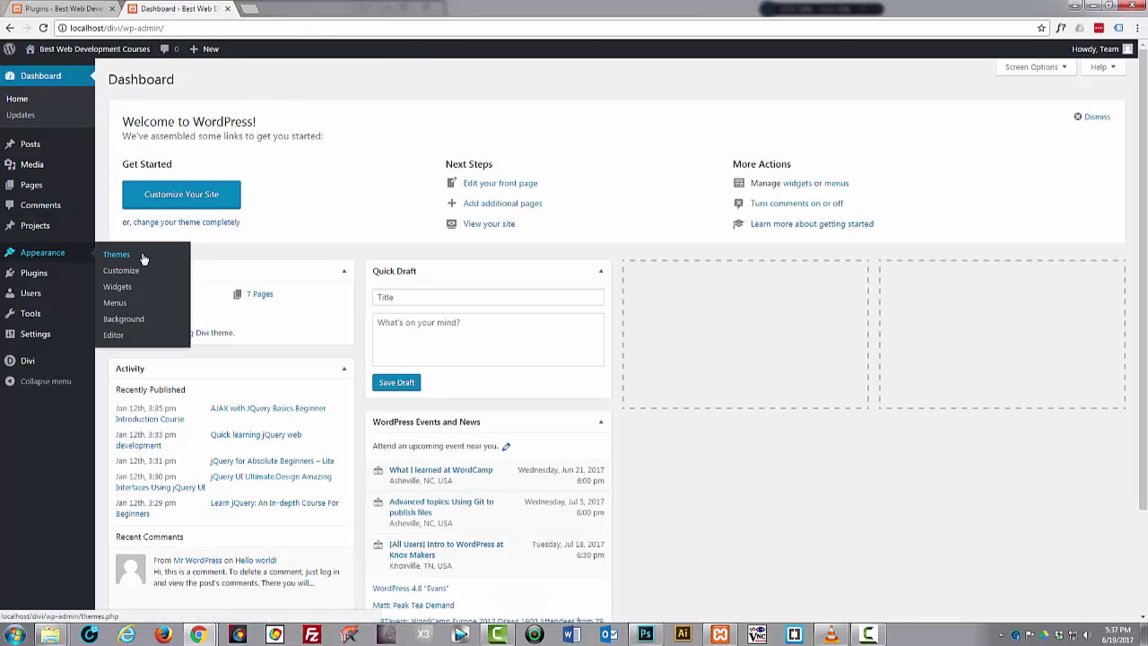
# Create a new navigation menu named 'top' under Appearance > Menus.
pyautogui.click(115, 305)
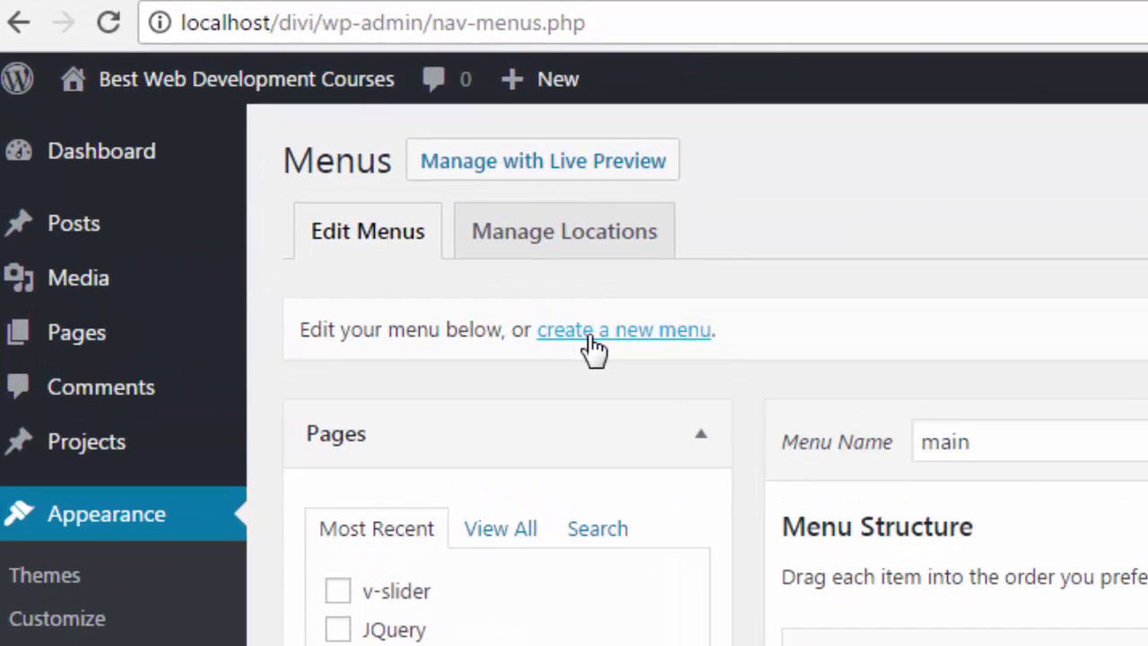
pyautogui.click(584, 339)
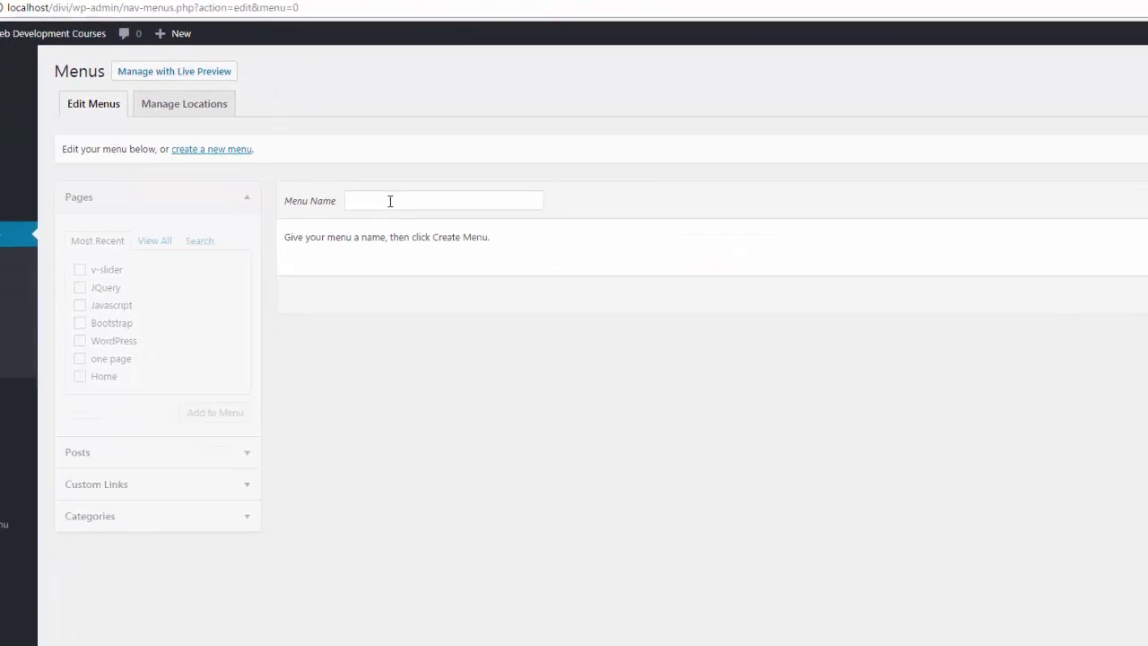
pyautogui.click(734, 335)
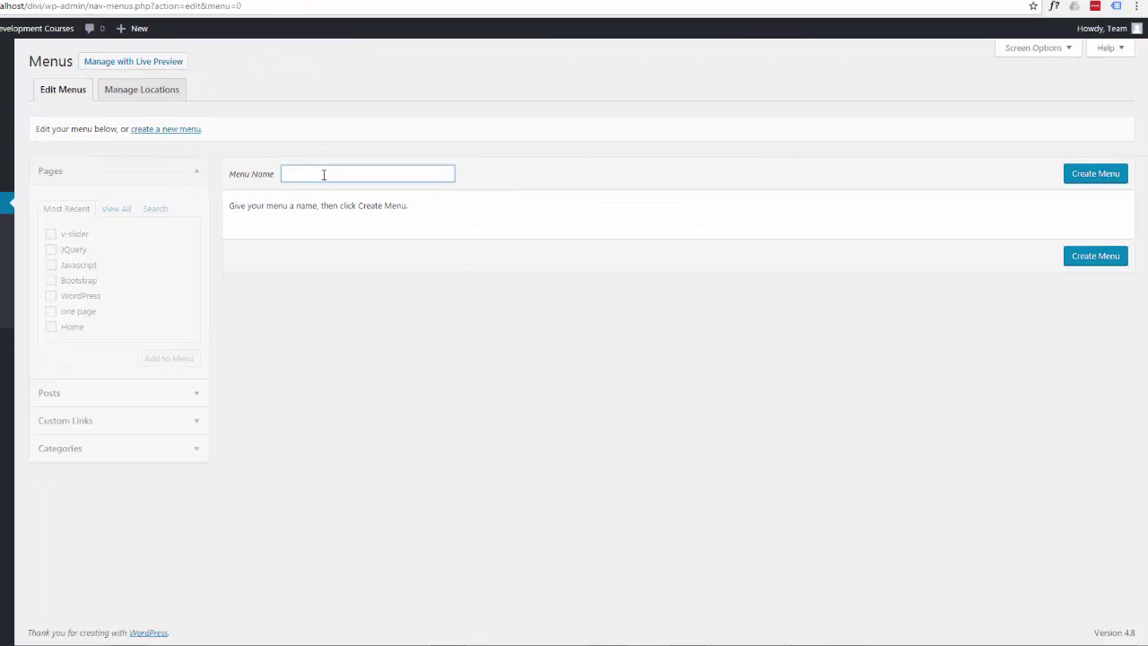
pyautogui.write('top')
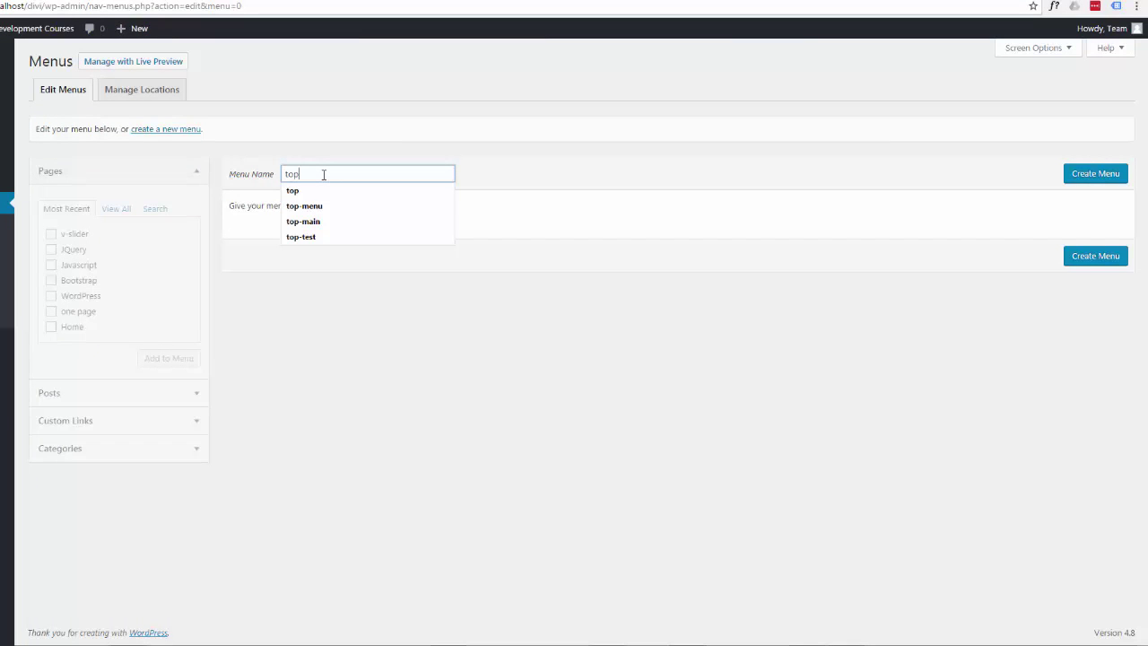
pyautogui.click(524, 182)
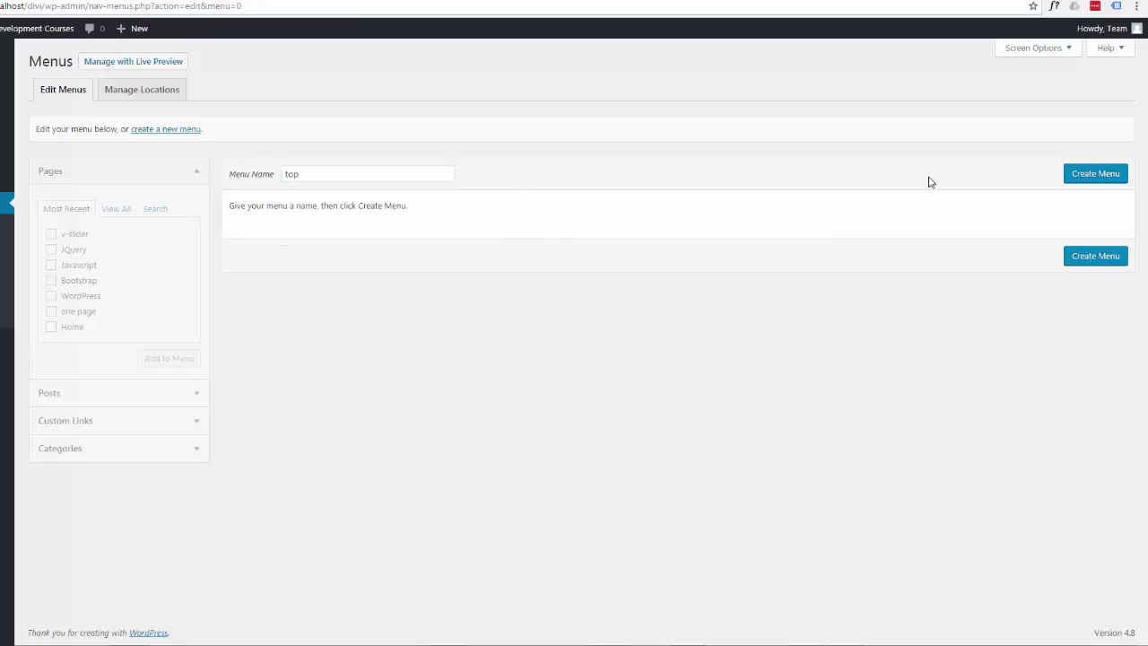
pyautogui.click(1088, 176)
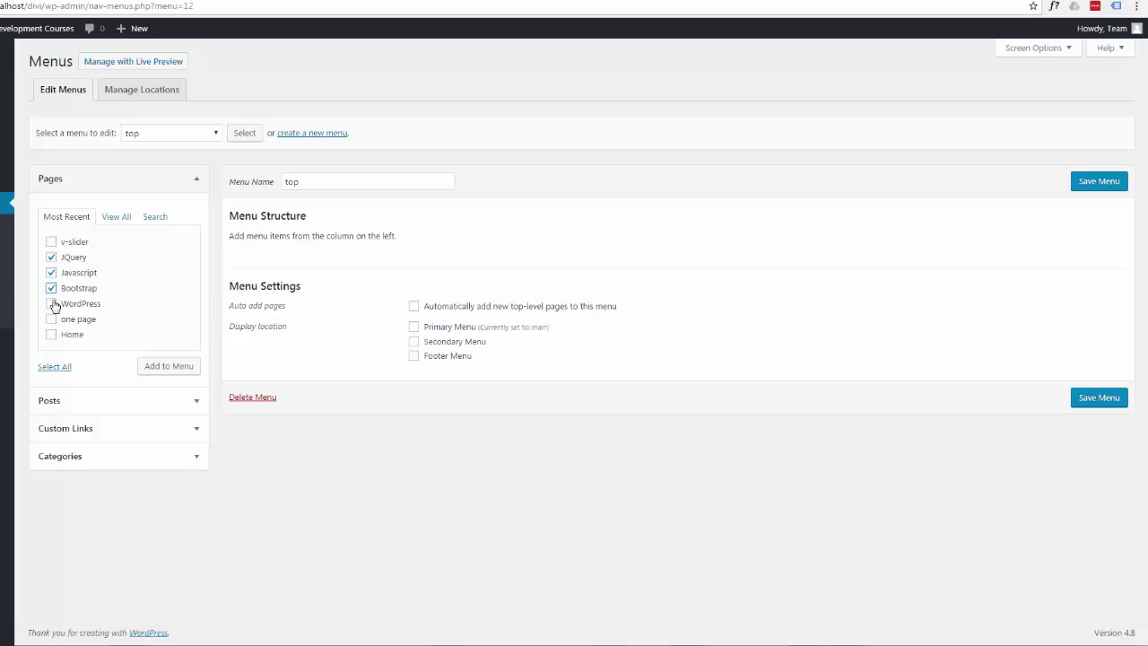
# Add the JQuery, Javascript, Bootstrap and WordPress pages to the top menu and save it.
pyautogui.click(174, 375)
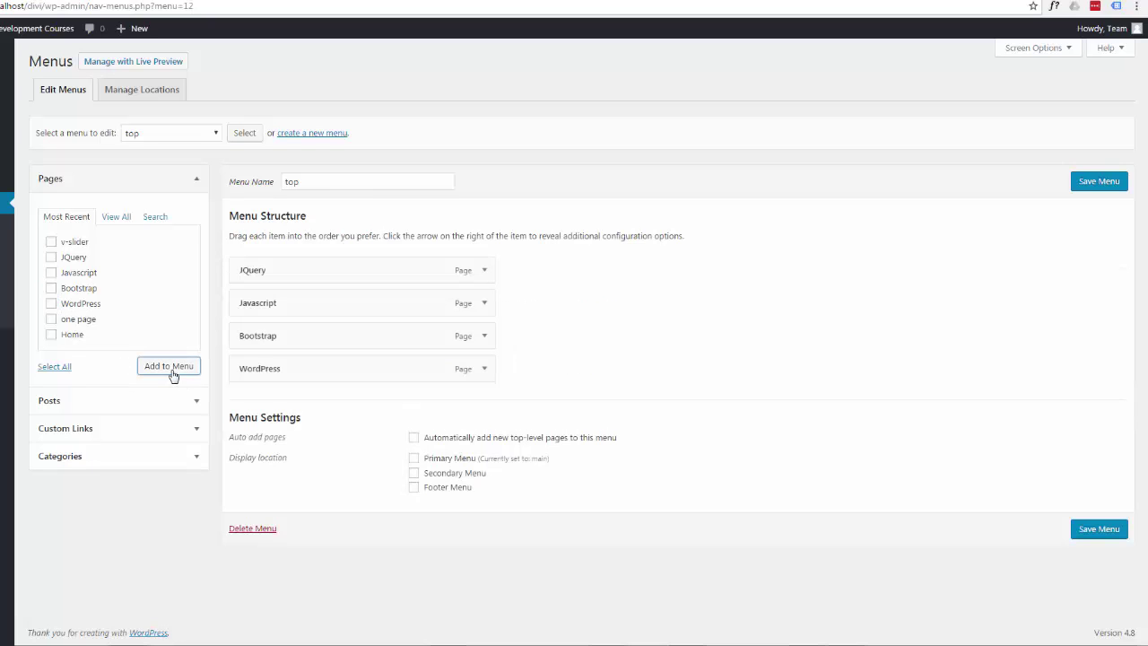
pyautogui.click(1099, 181)
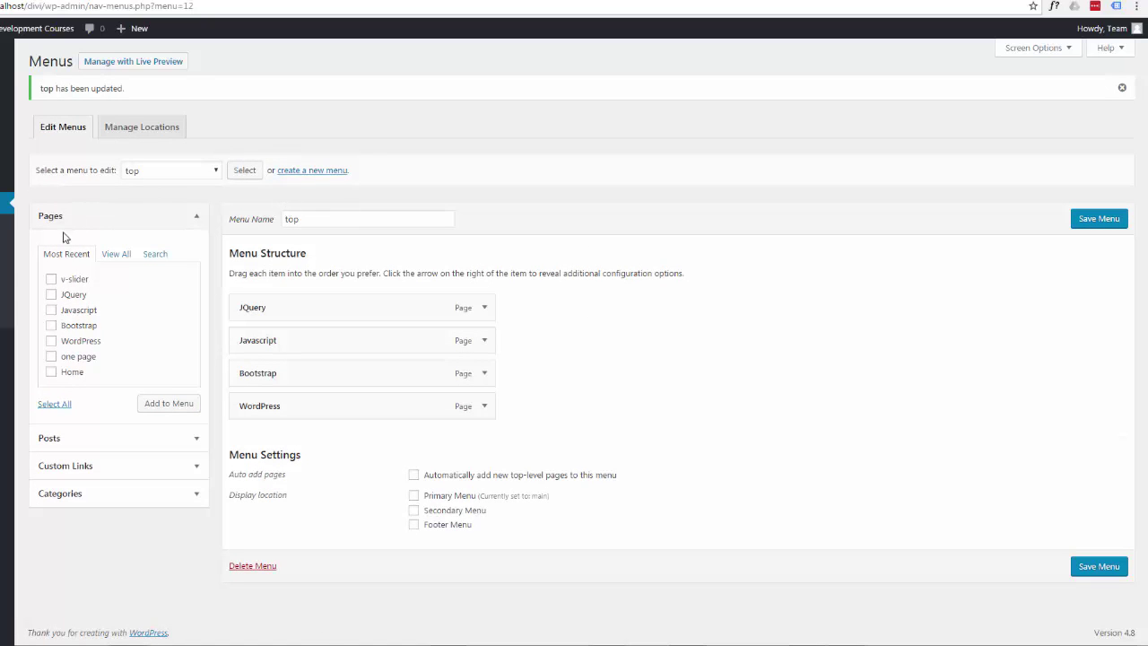
# Open the top menu's panel in the Divi Theme Customizer's Menus section.
pyautogui.moveTo(0, 437)
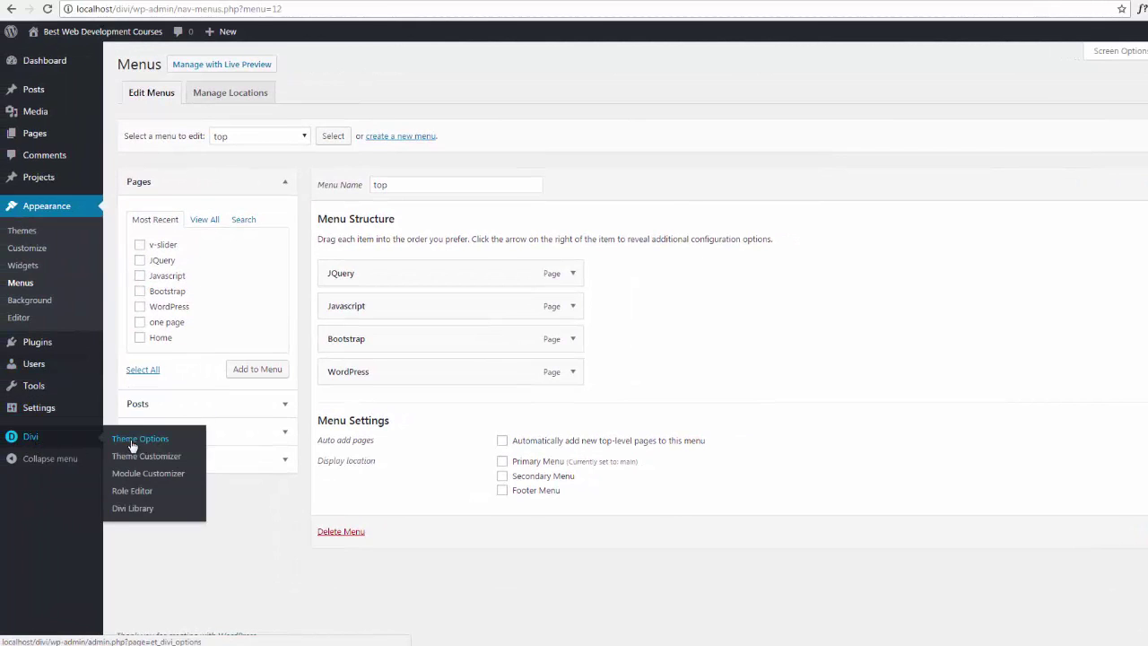
pyautogui.click(133, 457)
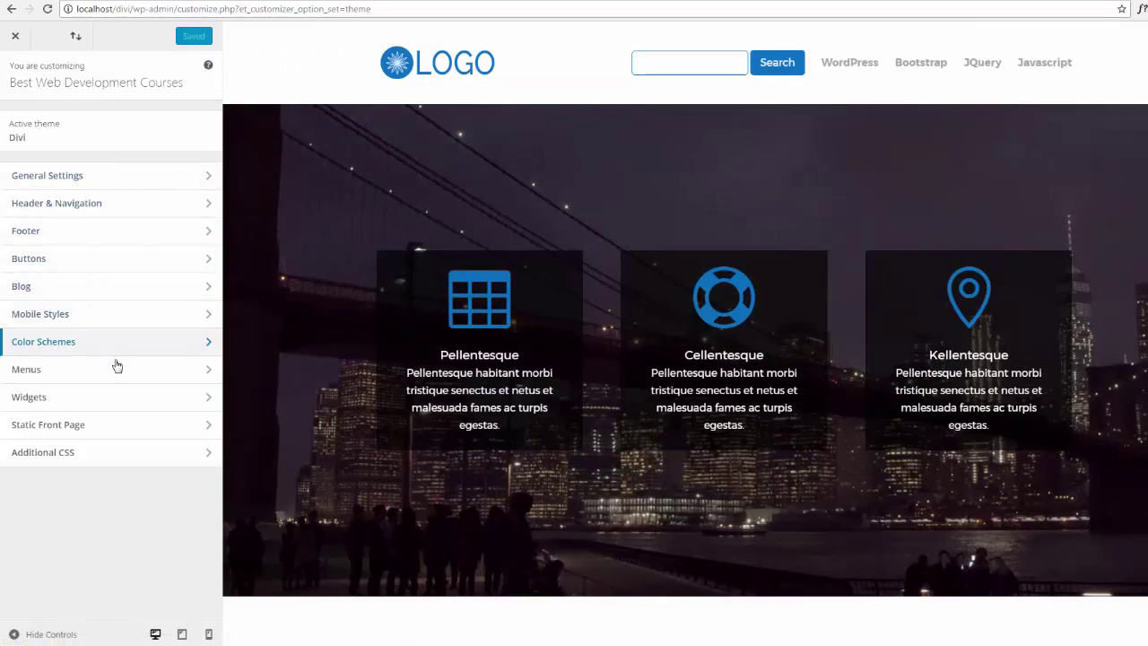
pyautogui.click(117, 380)
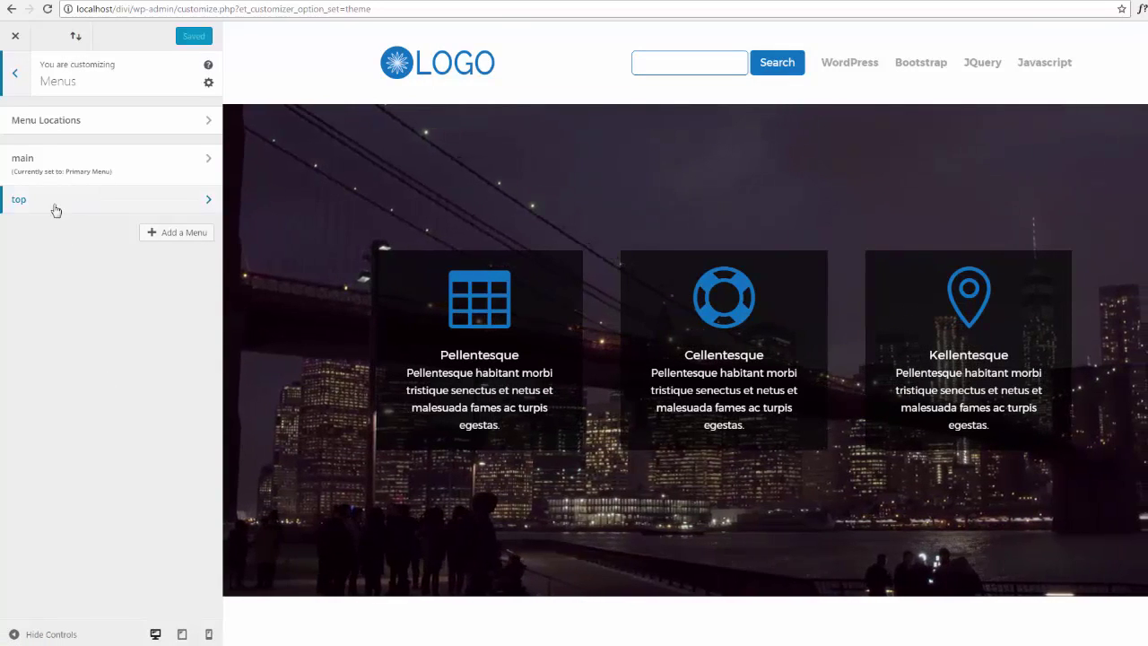
pyautogui.click(139, 208)
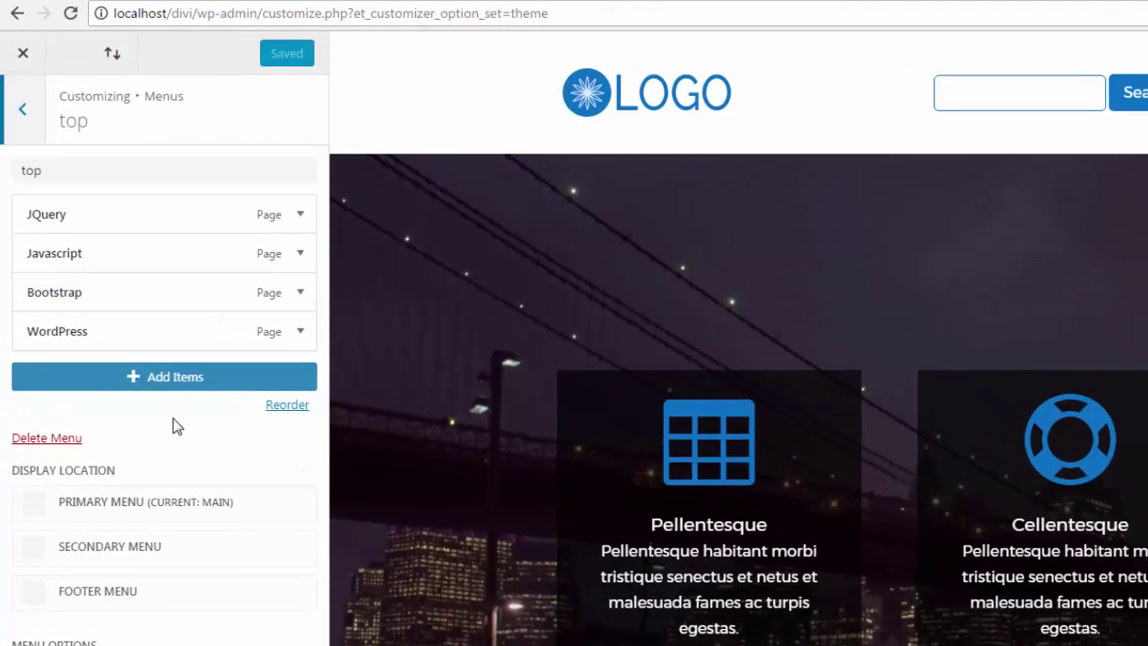
# Assign the top menu to the Secondary Menu location and return to the main customizer panel.
pyautogui.click(33, 555)
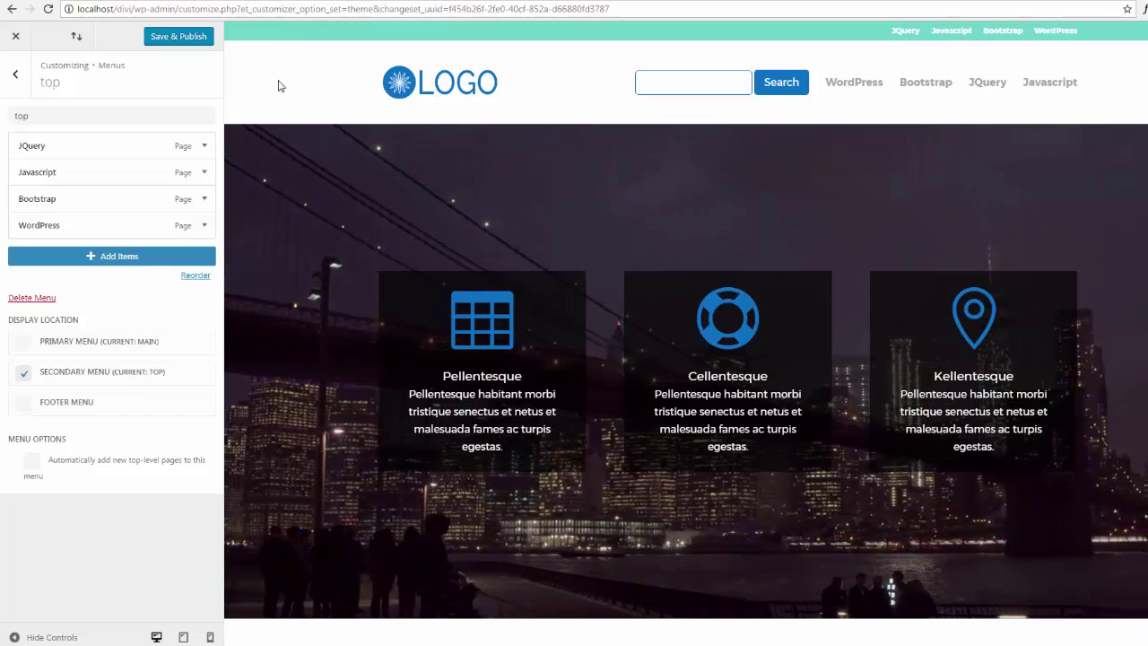
pyautogui.click(18, 80)
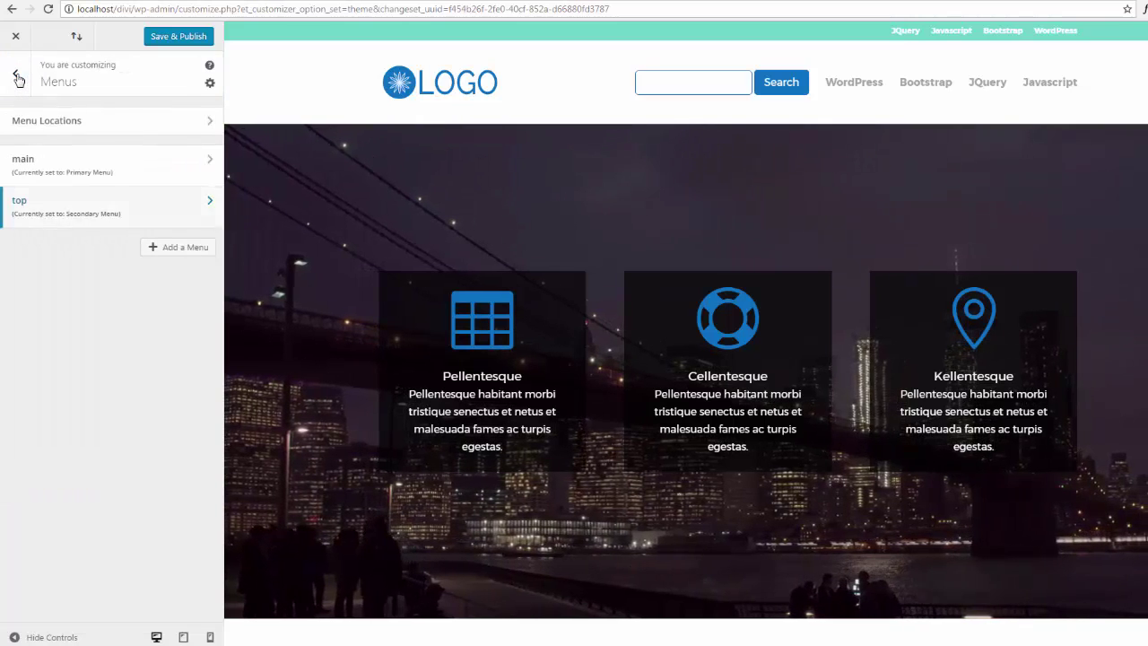
pyautogui.click(18, 79)
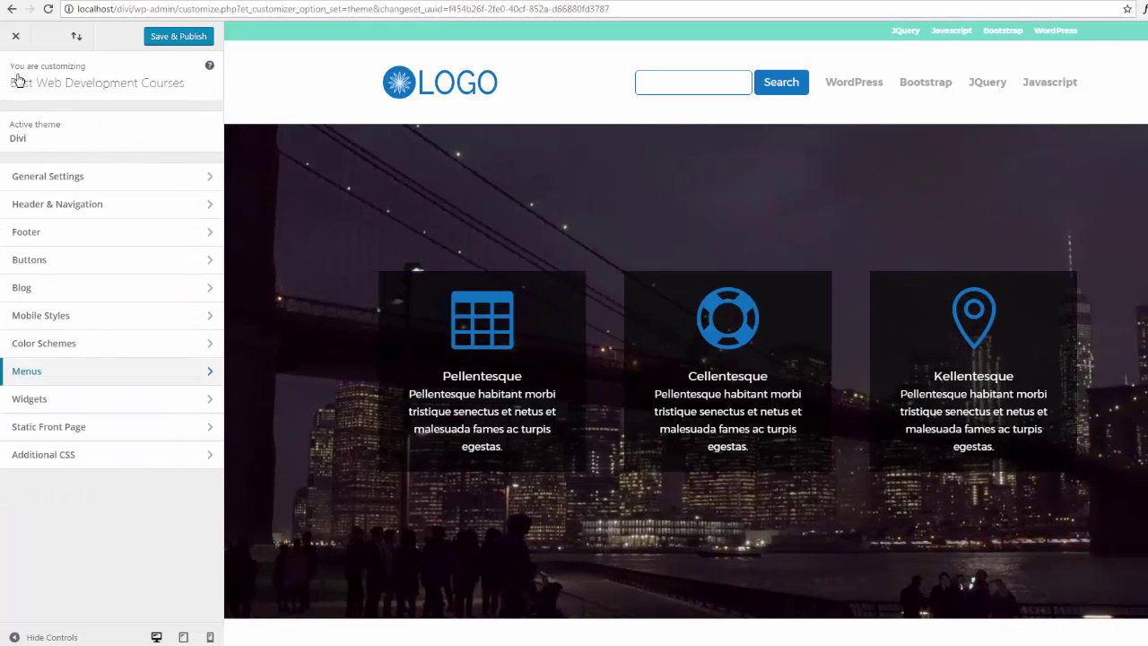
# Give the Secondary Menu Bar a white background and blue #1e73be text.
pyautogui.click(69, 211)
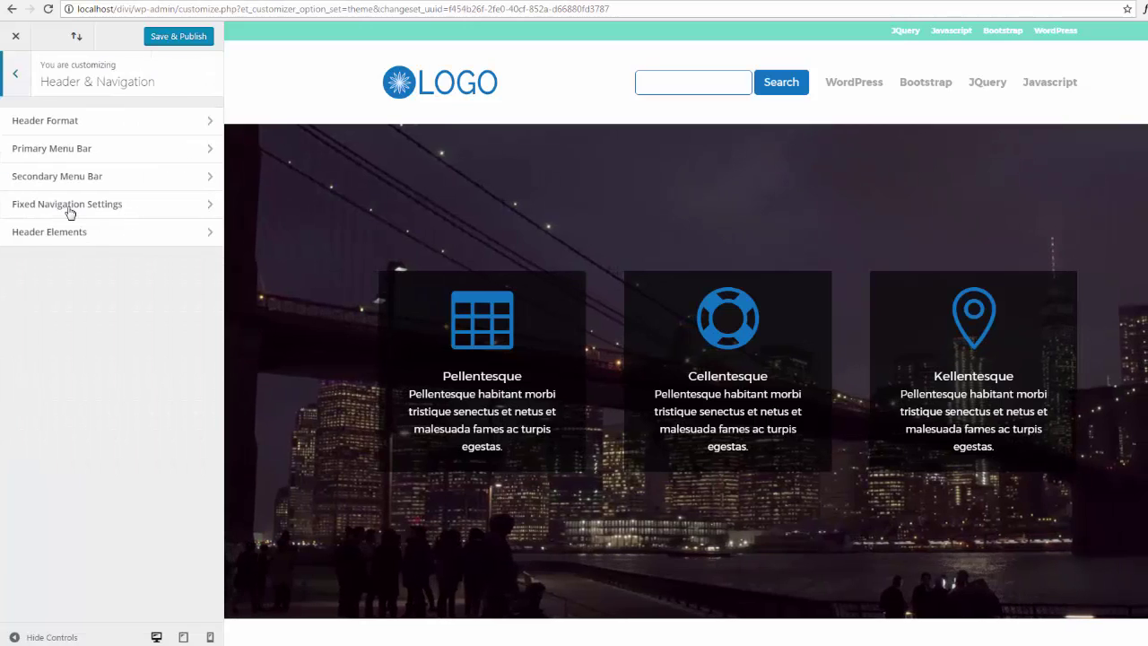
pyautogui.click(135, 182)
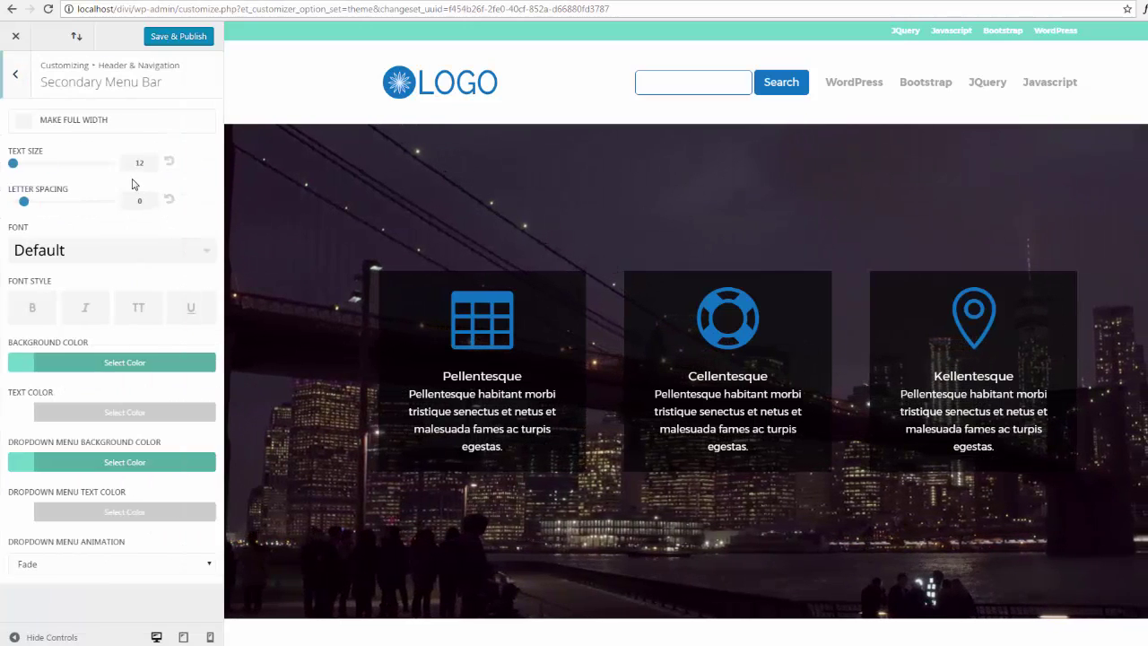
pyautogui.click(82, 363)
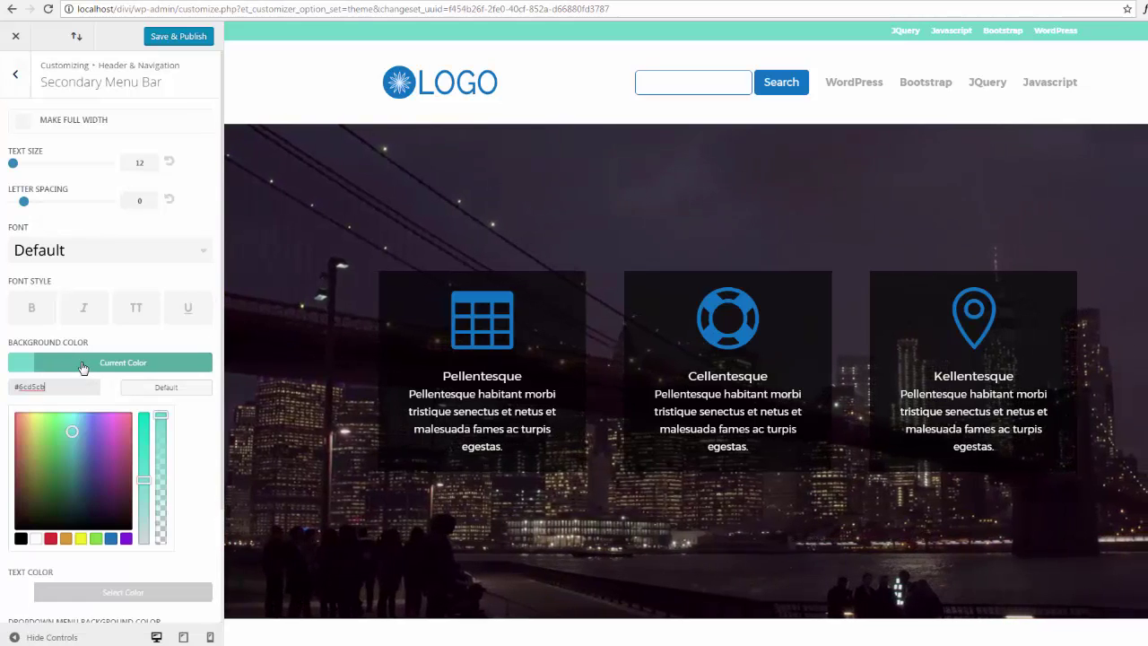
pyautogui.click(37, 539)
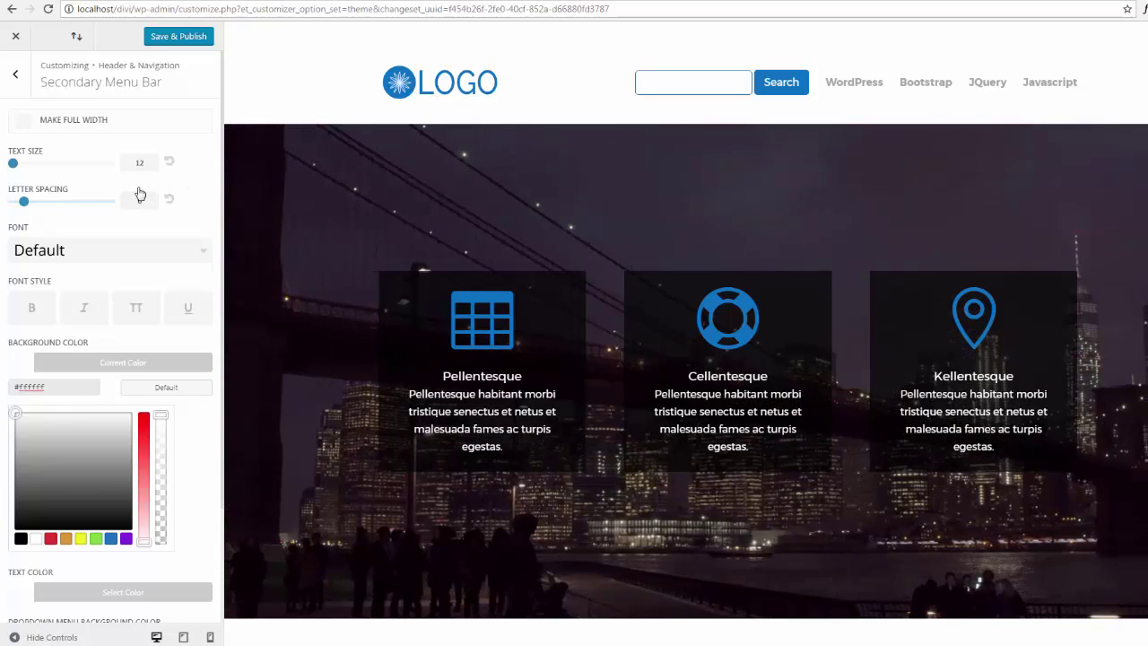
pyautogui.scroll(-3, 137, 276)
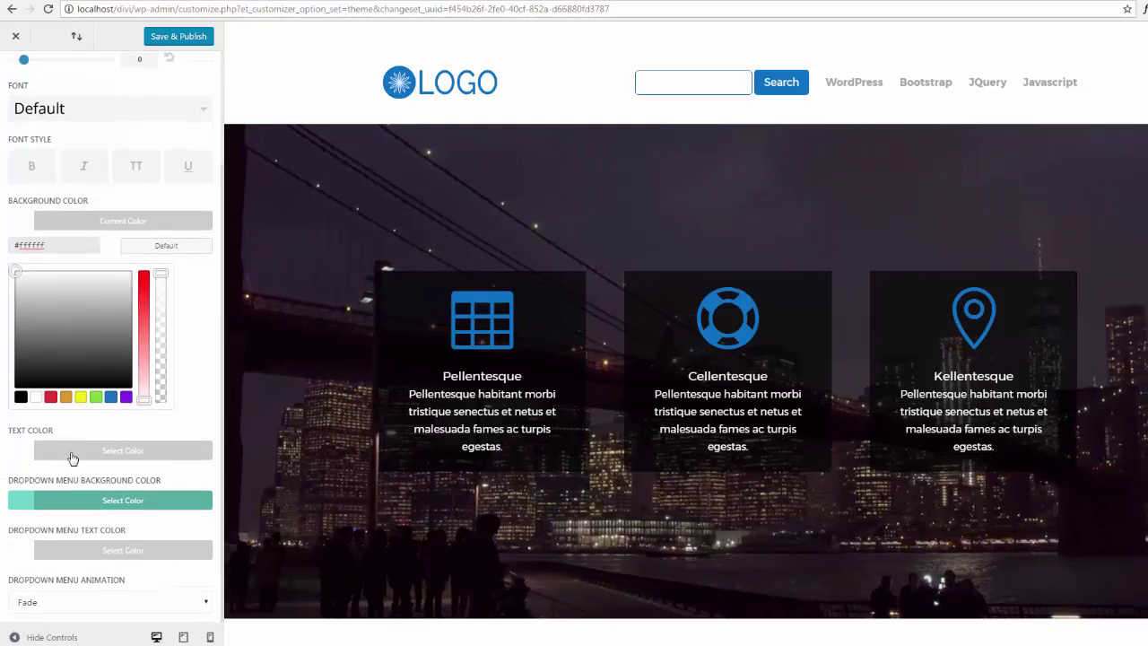
pyautogui.click(73, 455)
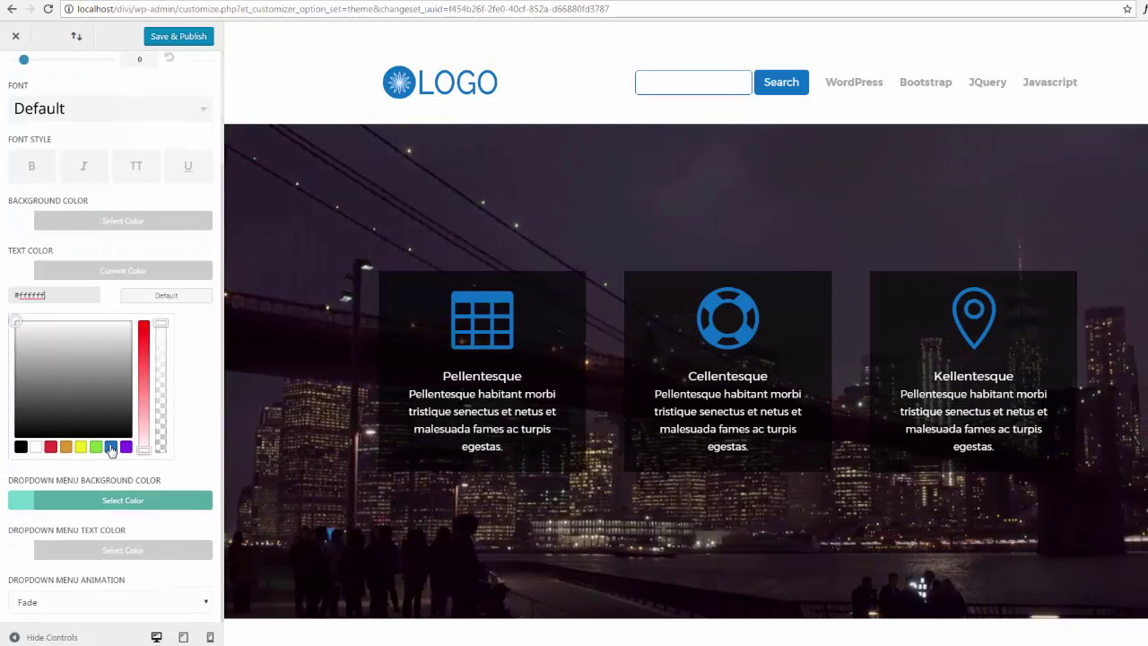
pyautogui.click(110, 448)
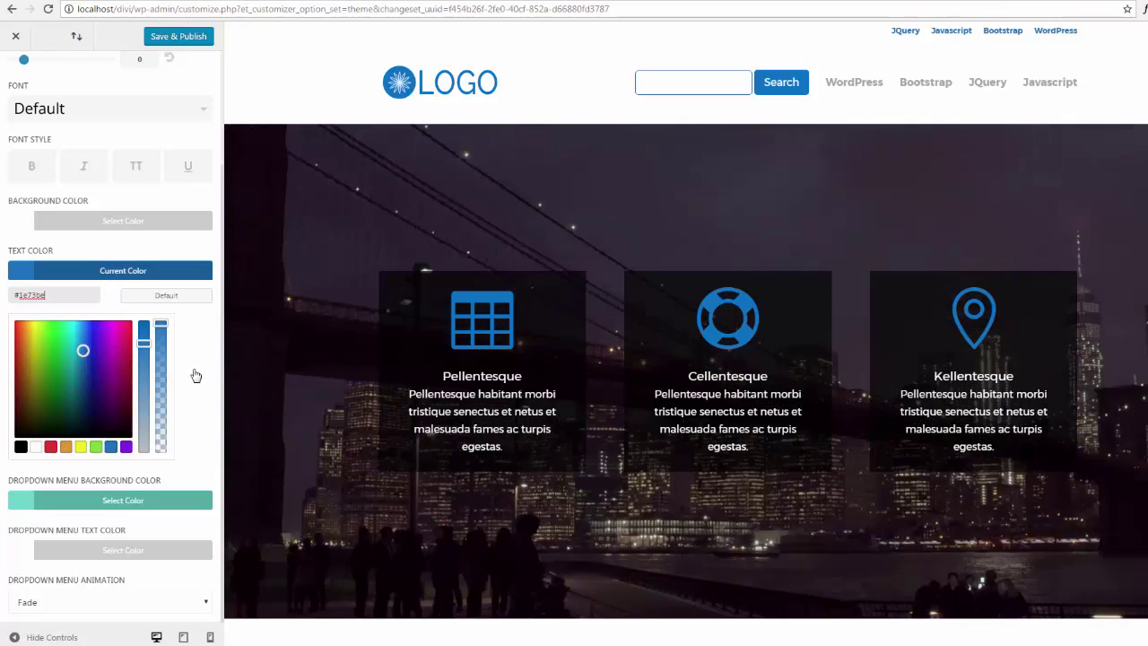
pyautogui.scroll(3, 197, 373)
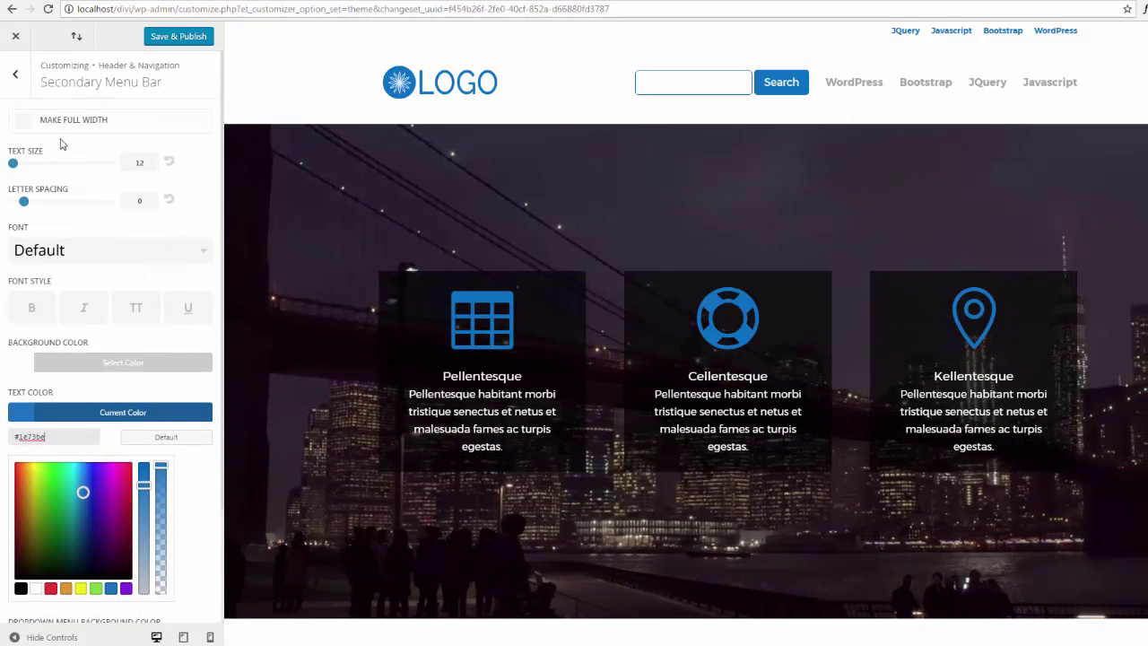